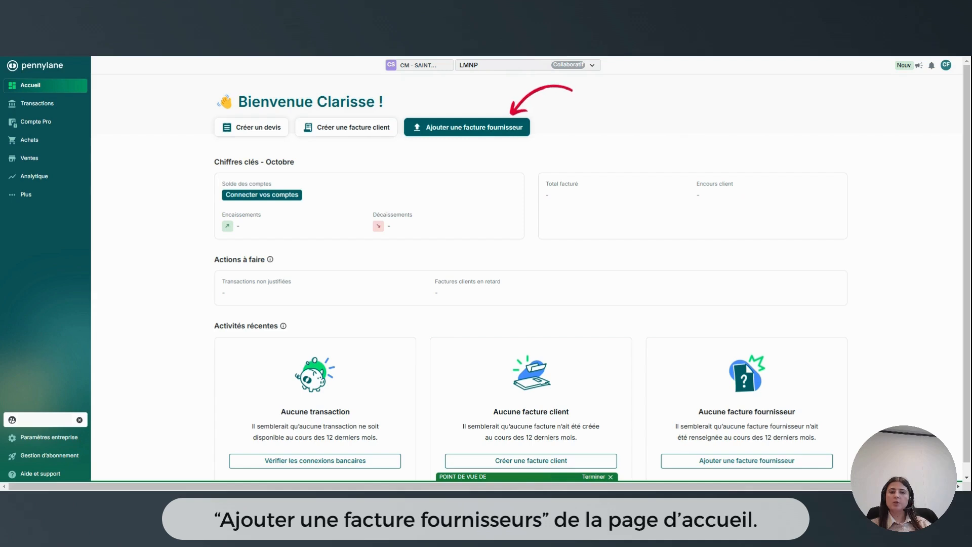
- Import the property tax, insurance, fund-call and purchase invoice PDFs as supplier invoices
click(470, 129)
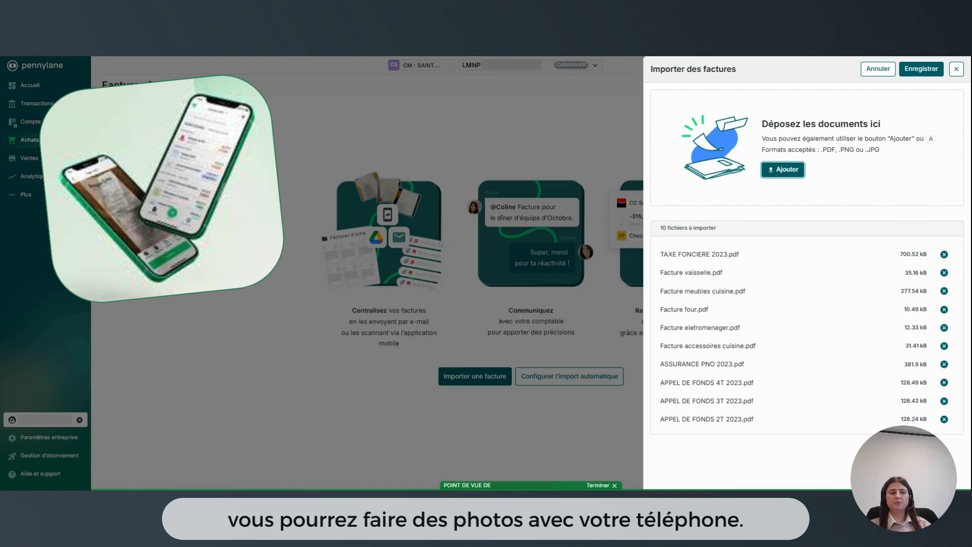
click(921, 71)
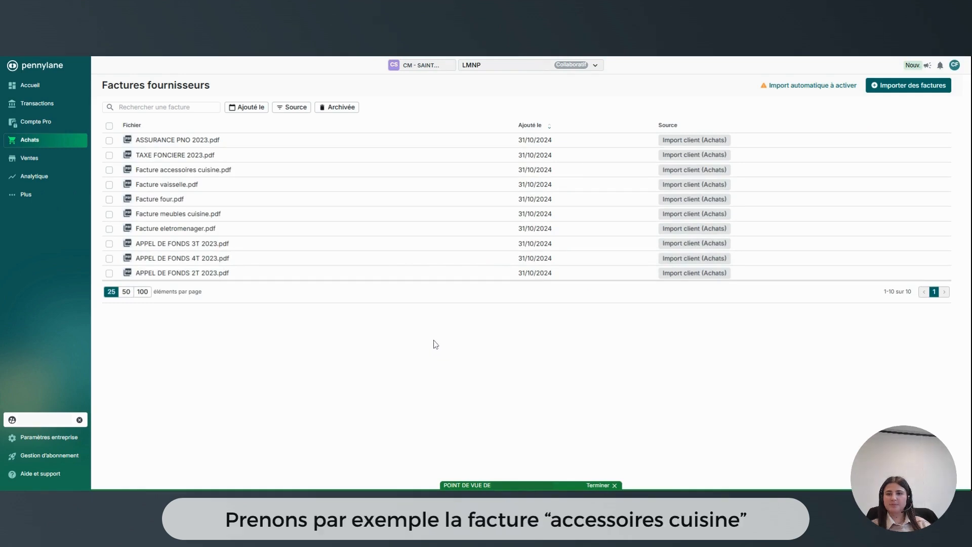
- Send the comment "Payé en espèce" on Facture accessoires cuisine.pdf, mentioning the accountant, and close the invoice
click(192, 169)
click(717, 91)
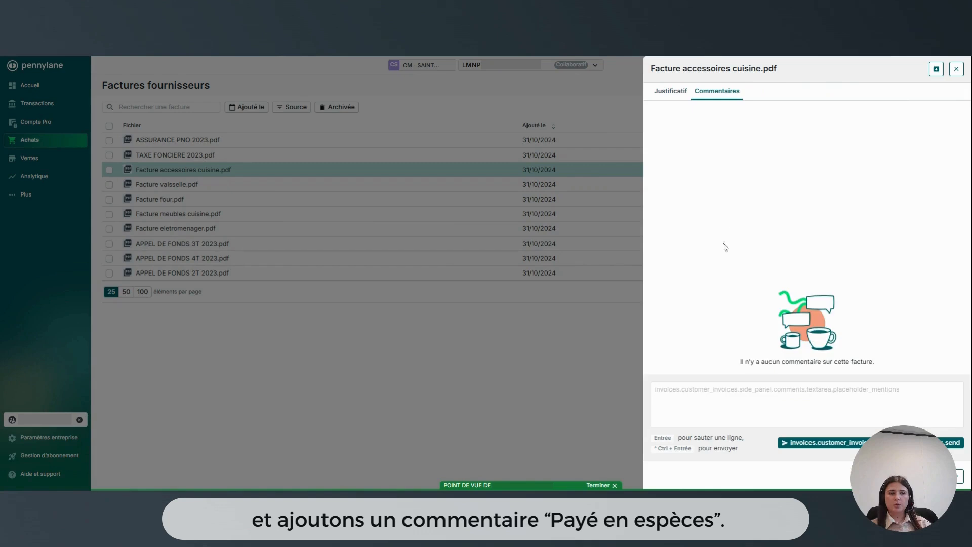
text(P)
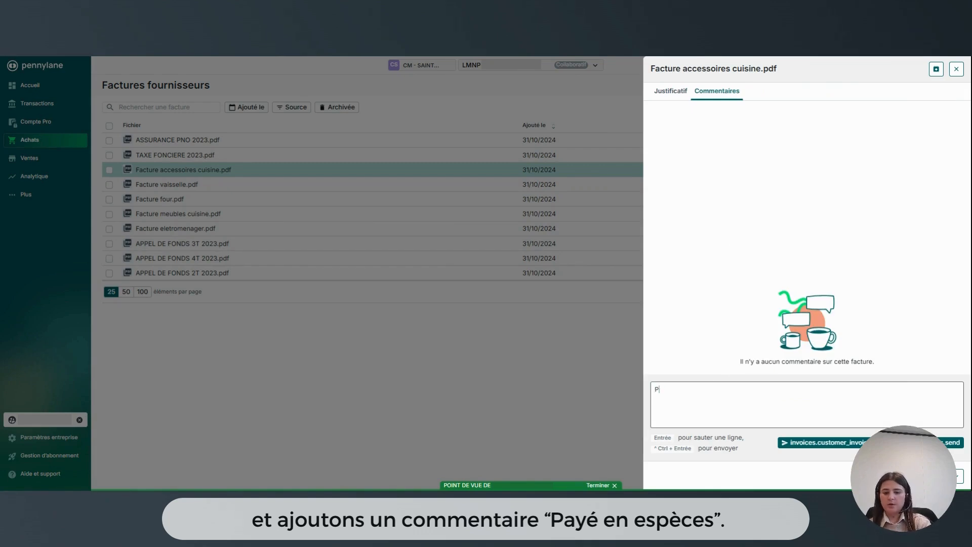
text(ayé en espèce )
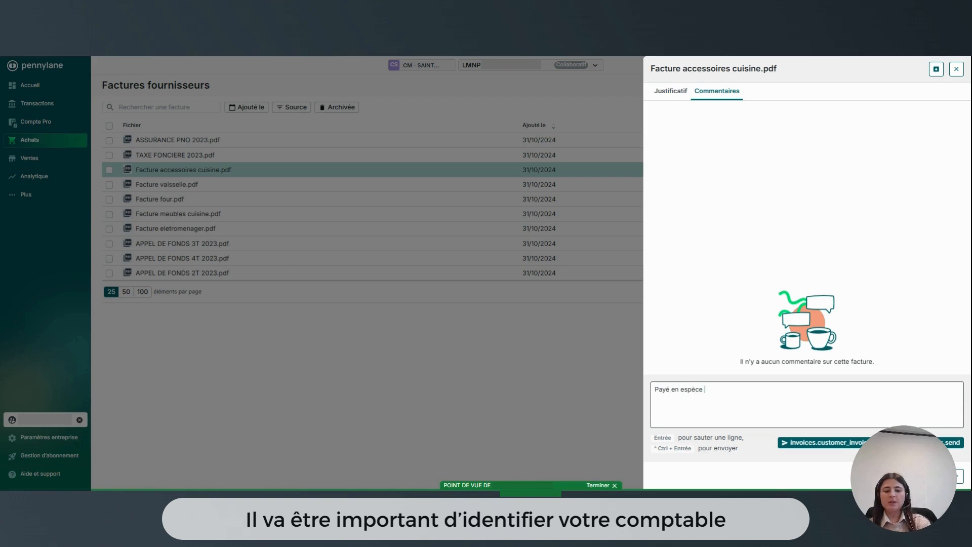
text(@)
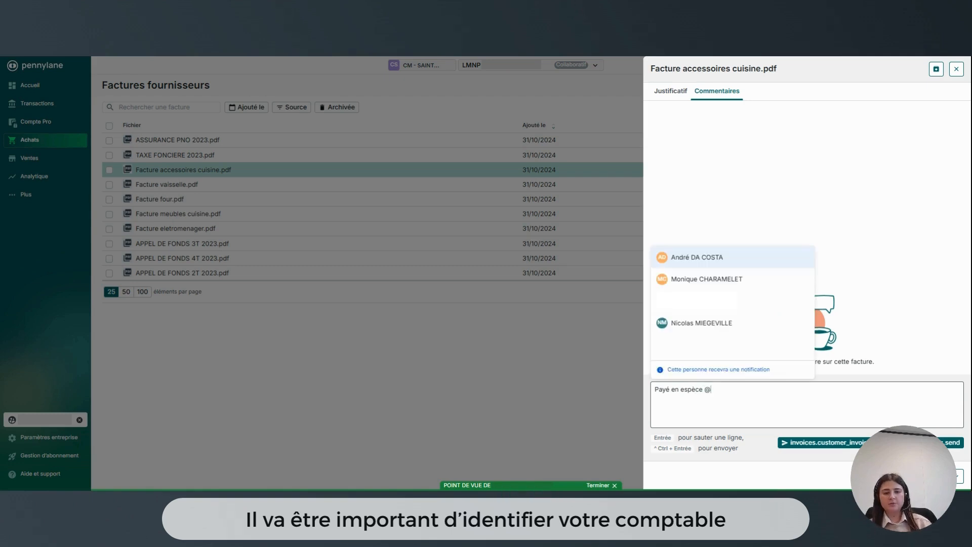
click(729, 279)
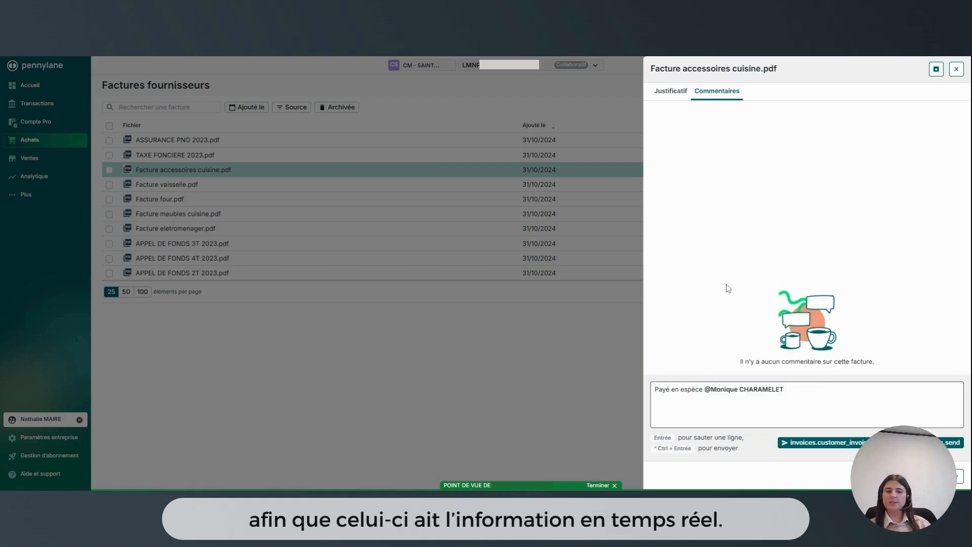
click(808, 447)
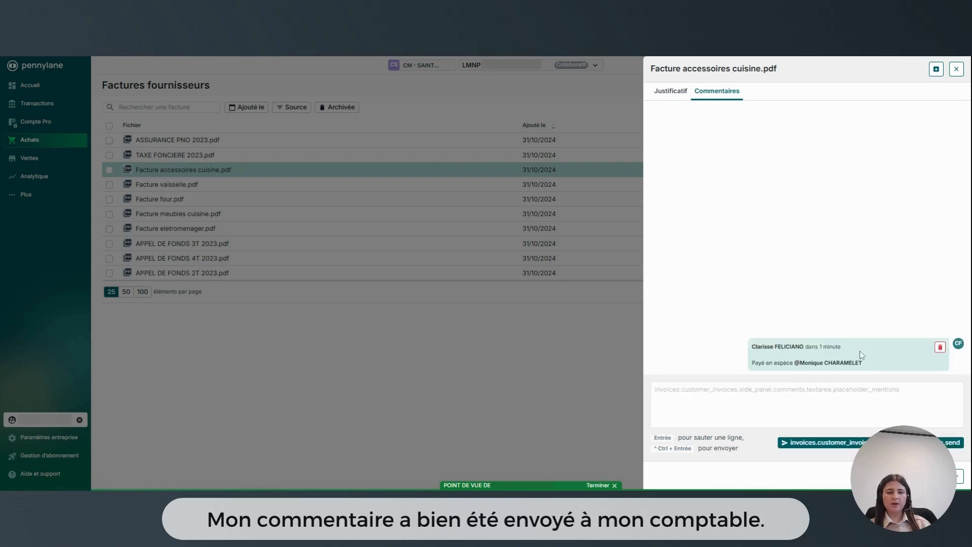
click(956, 70)
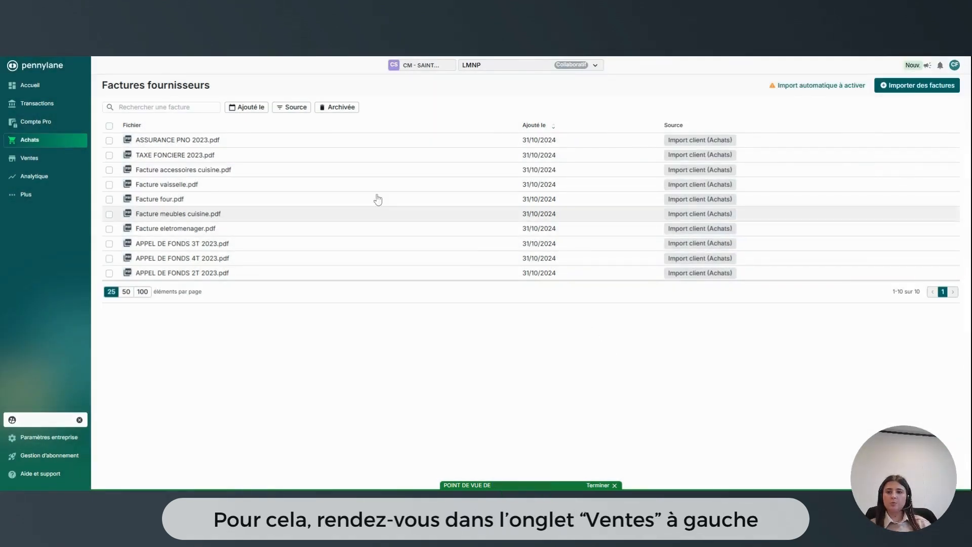
- Import the customer invoice files into the Factures clients section of Ventes
click(37, 163)
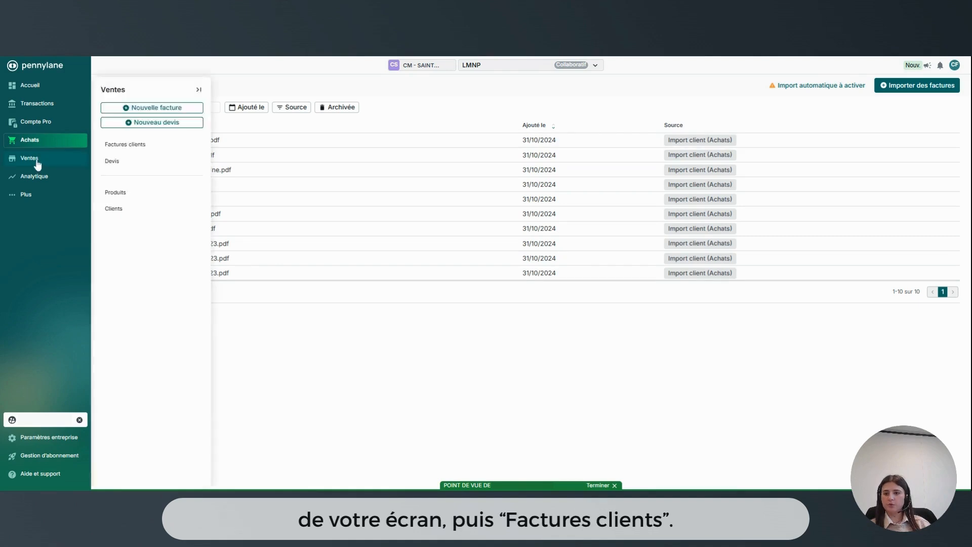
click(128, 150)
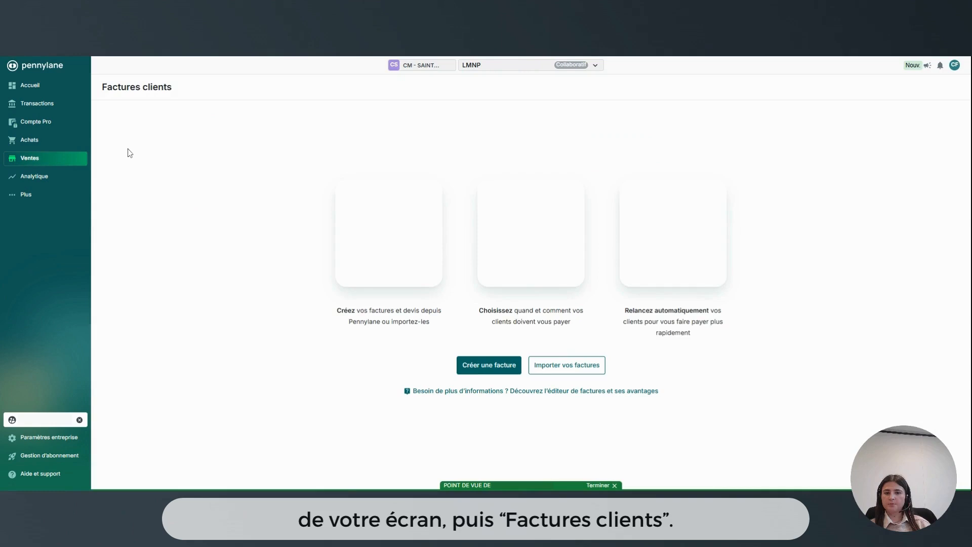
click(559, 361)
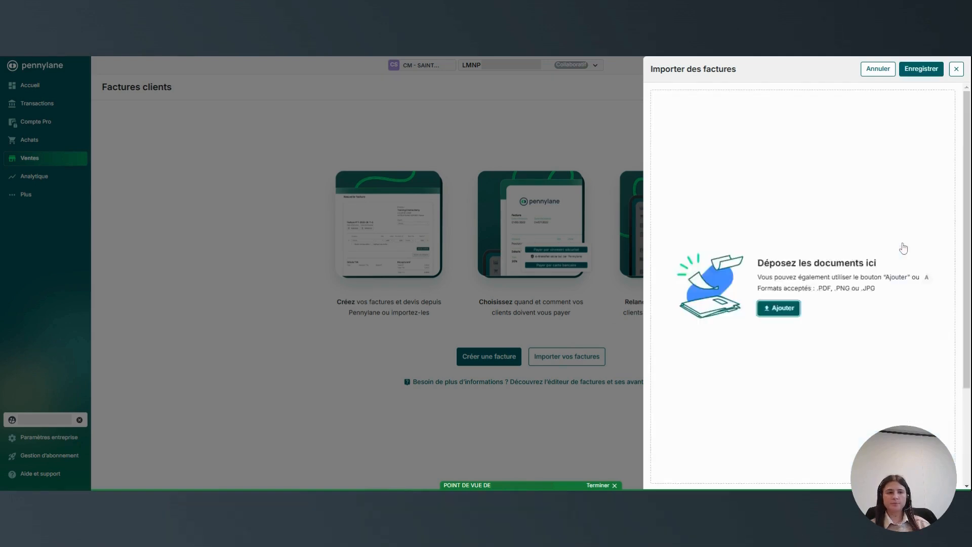
click(921, 70)
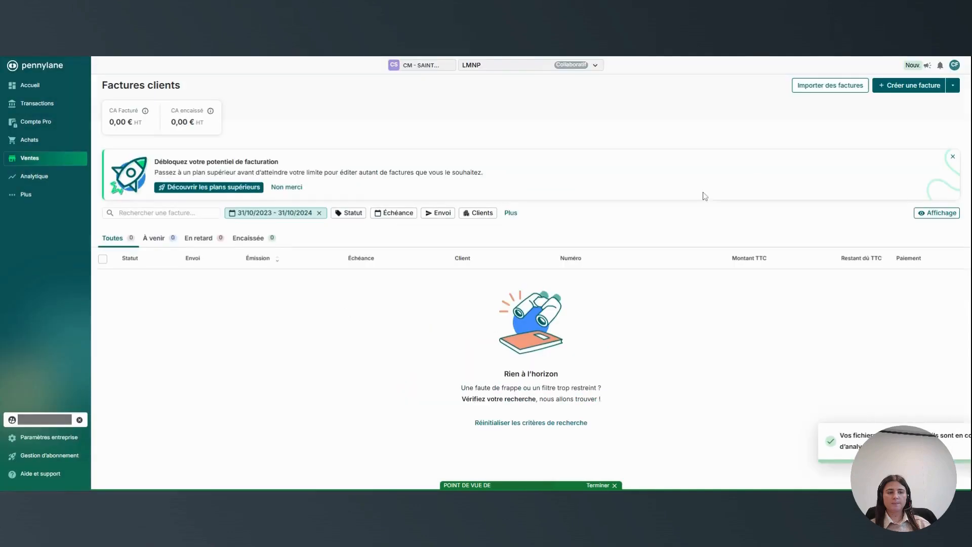
- Remove the 31/10/2023 – 31/10/2024 date filter from the customer invoice list to show the imported invoices
click(319, 214)
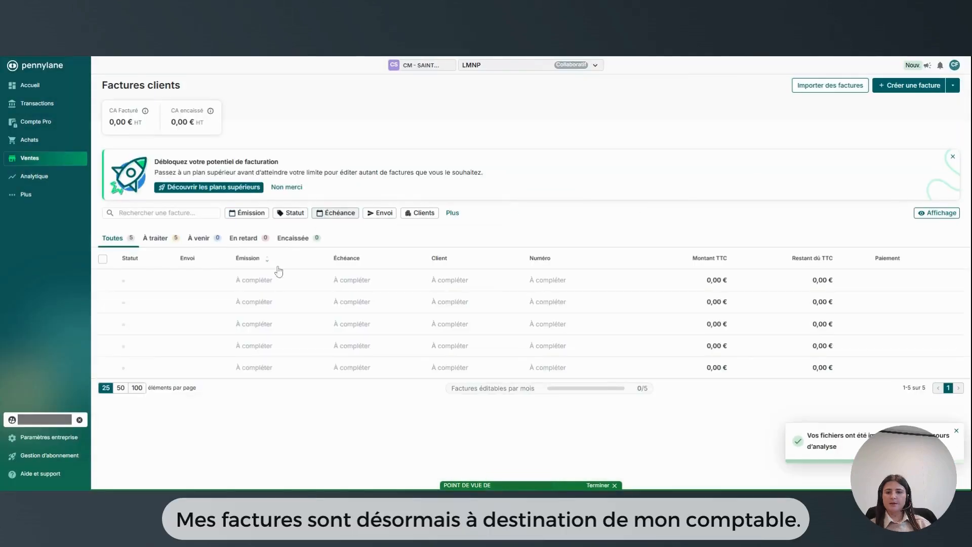
drag(197, 333, 203, 413)
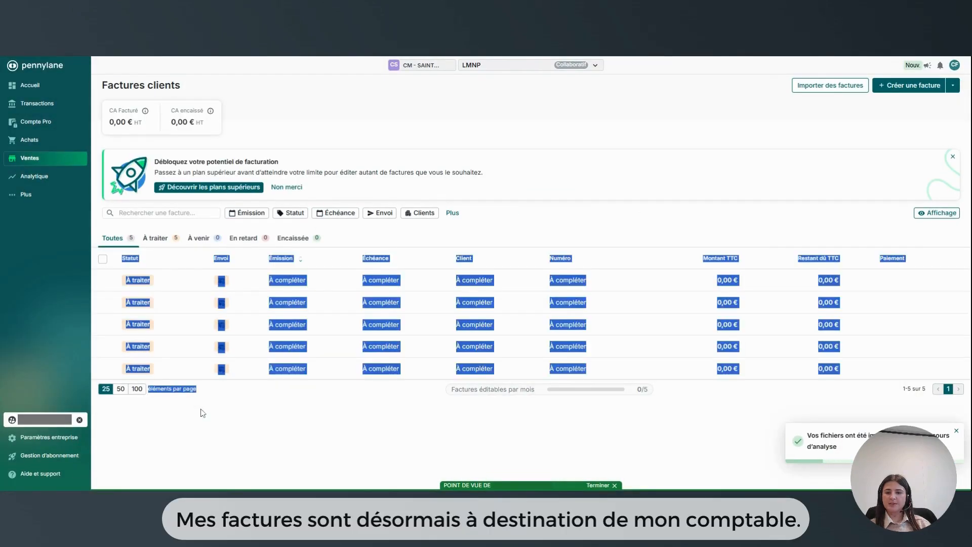
click(278, 406)
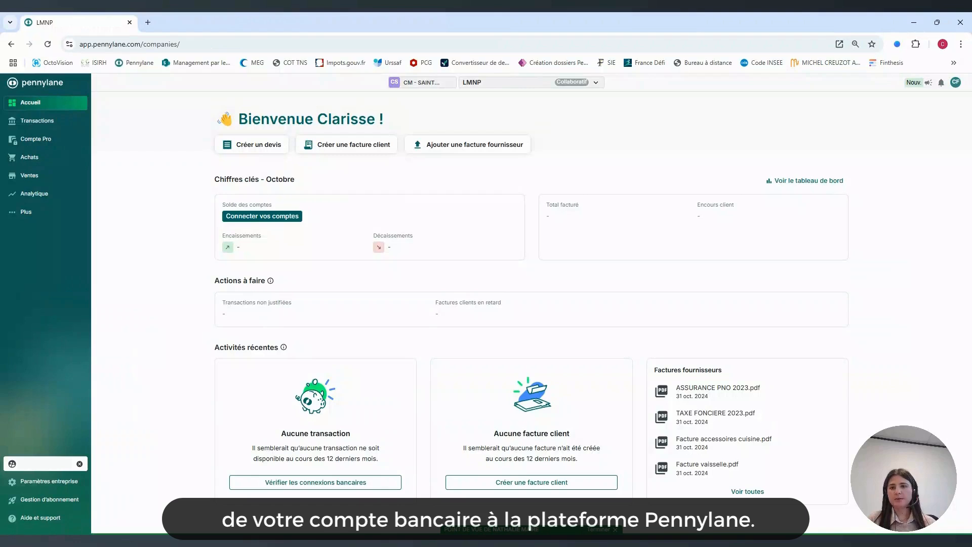
- Start connecting an LCL bank account in the Particuliers space, accepting the Powens terms, and return to Pennylane from the bank's login page
click(50, 122)
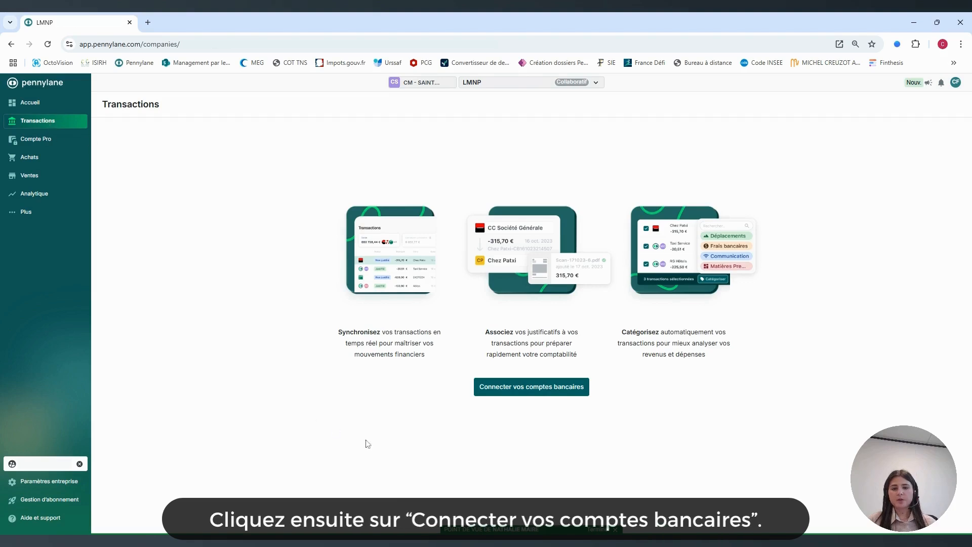
click(509, 393)
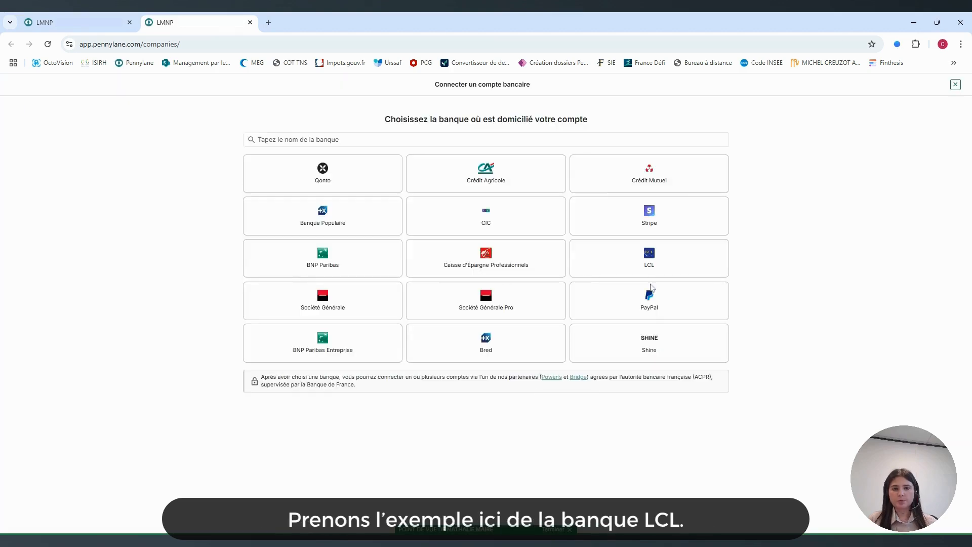
click(659, 260)
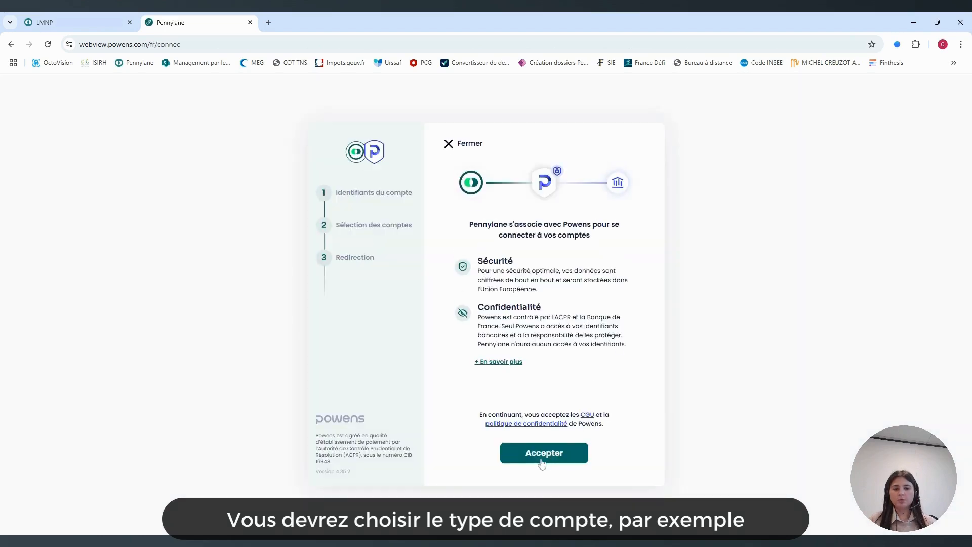
click(542, 455)
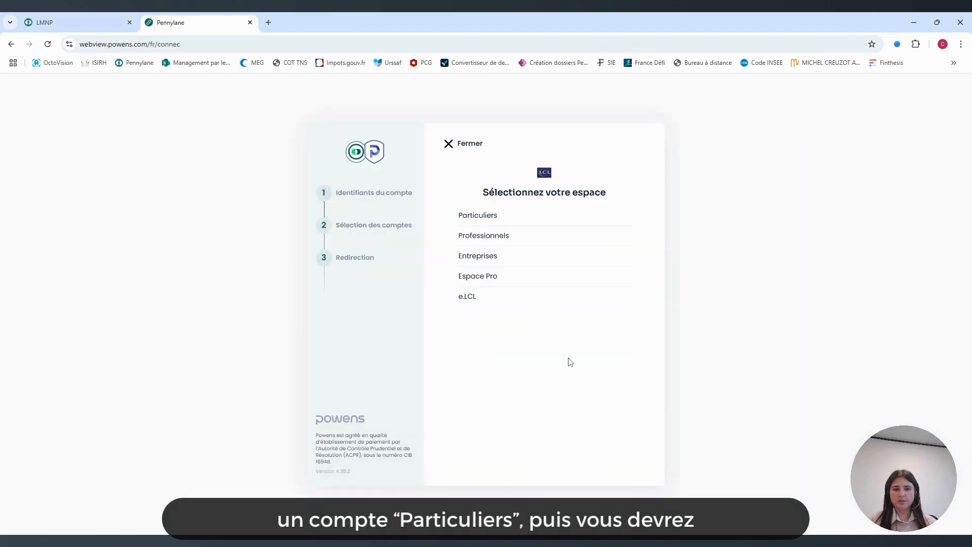
click(475, 220)
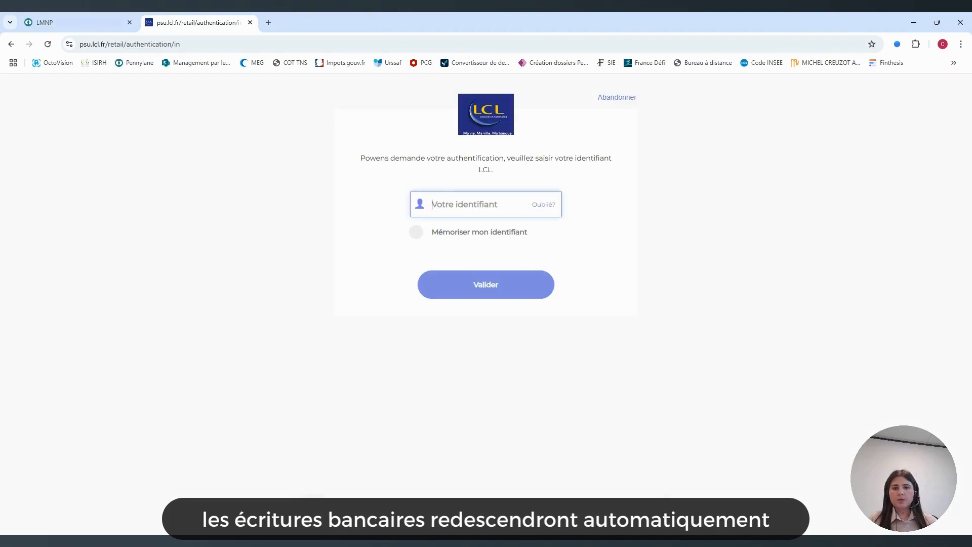
click(92, 20)
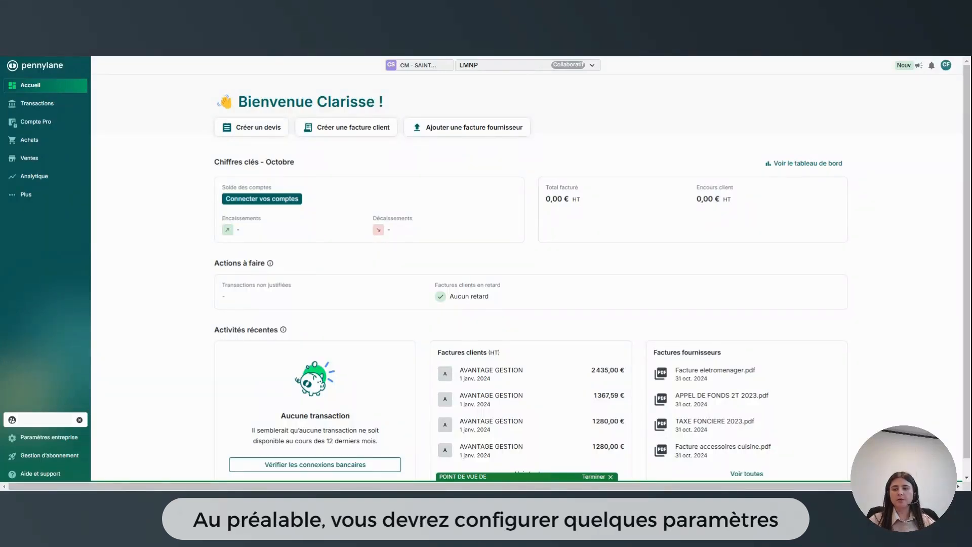
- Review the customer invoicing settings for document numbering, company information and the invoice's logo and colour
click(63, 439)
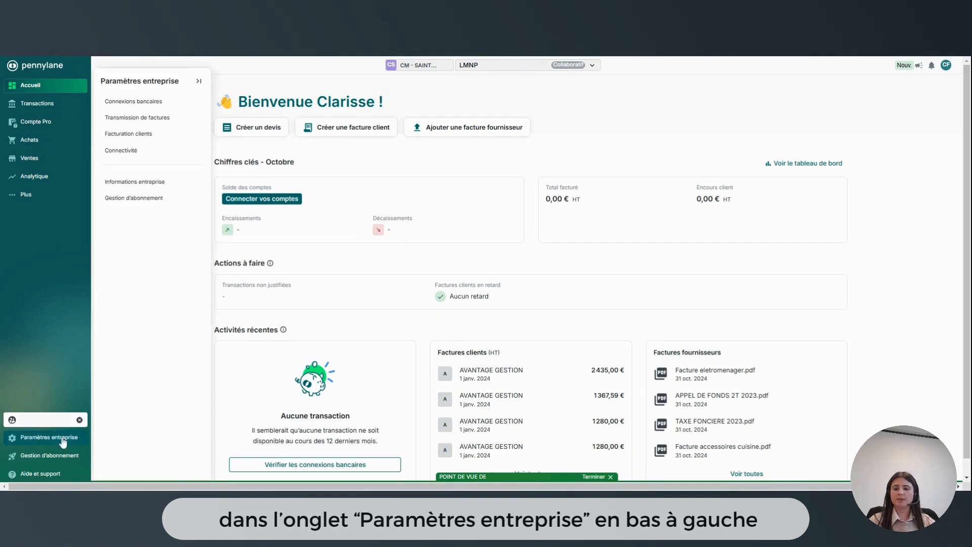
click(160, 144)
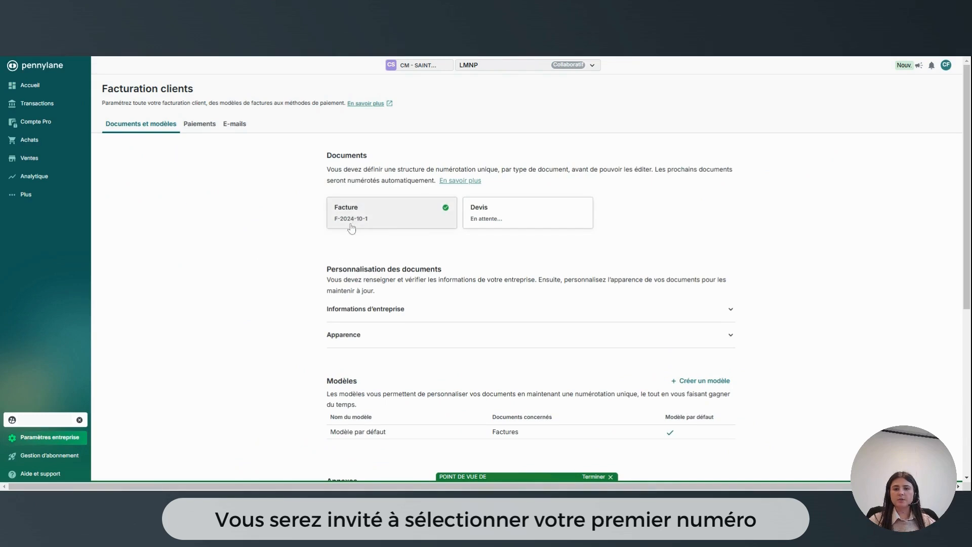
scroll(326, 271, down, 1)
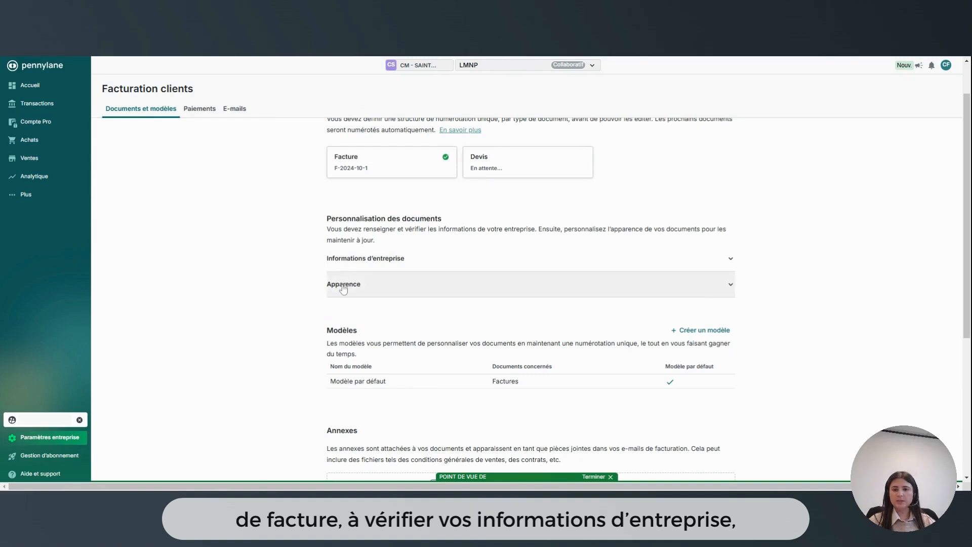
click(343, 284)
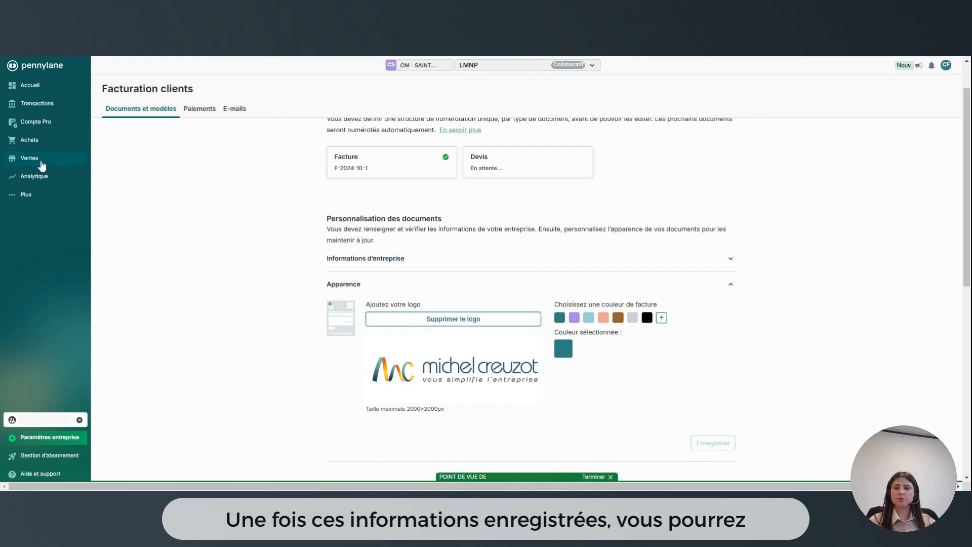
- Create a new customer invoice and choose the existing individual client listed under C as its recipient
mouse_move(35, 158)
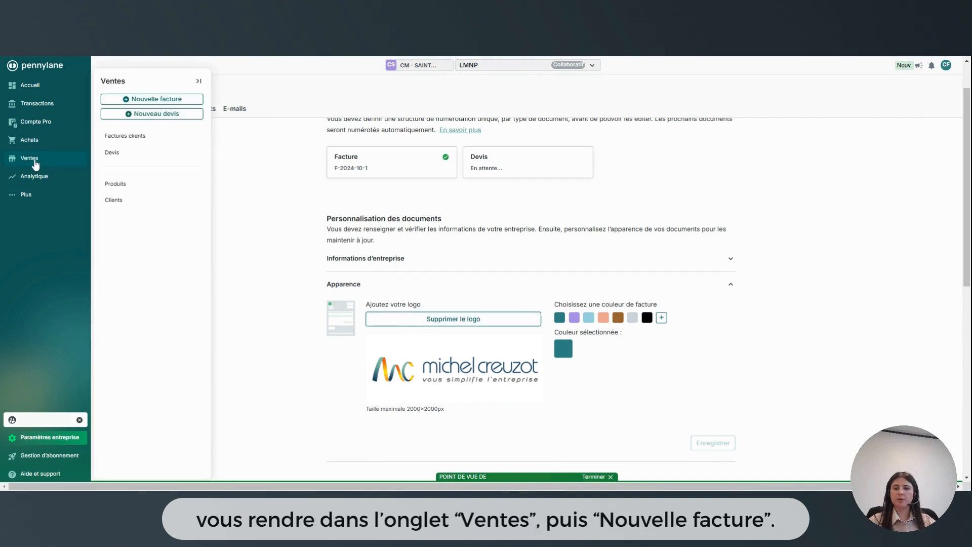
click(163, 101)
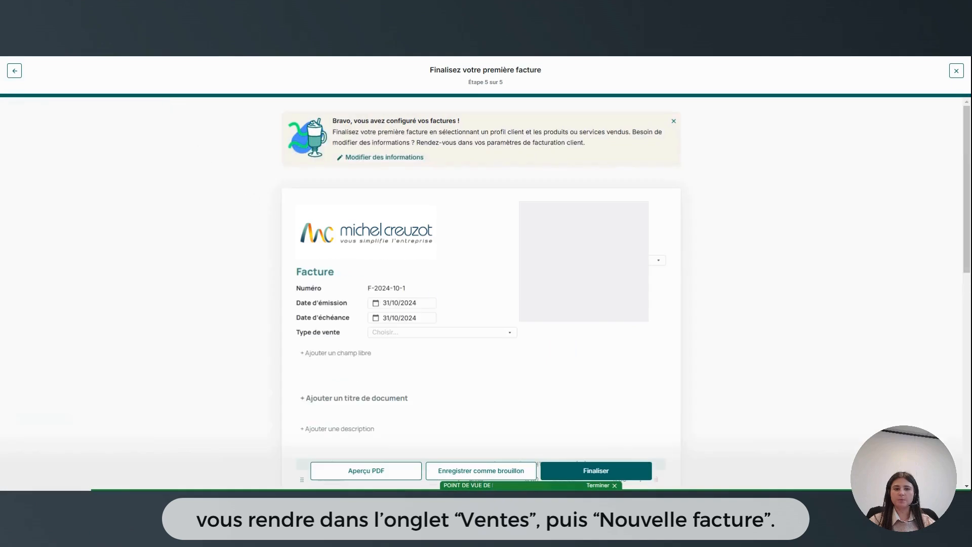
click(565, 261)
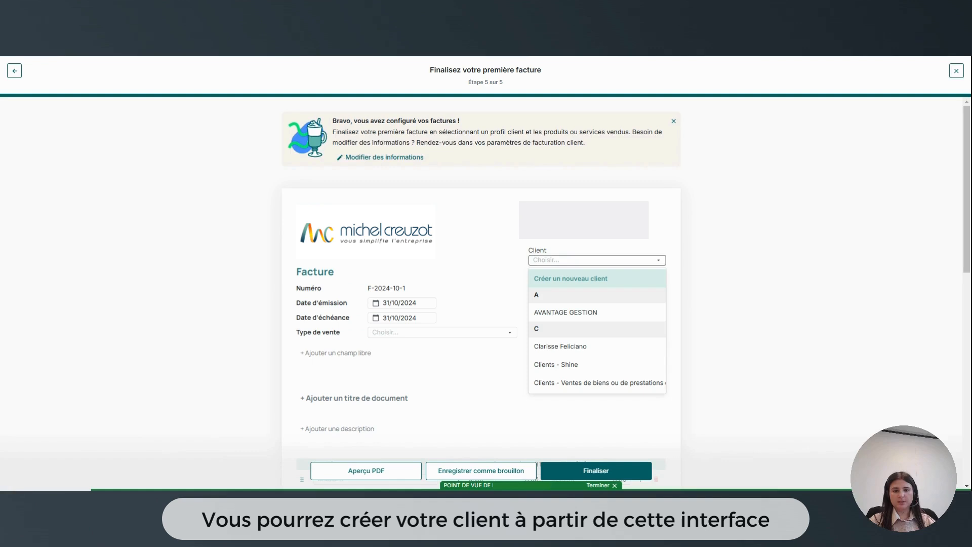
click(563, 348)
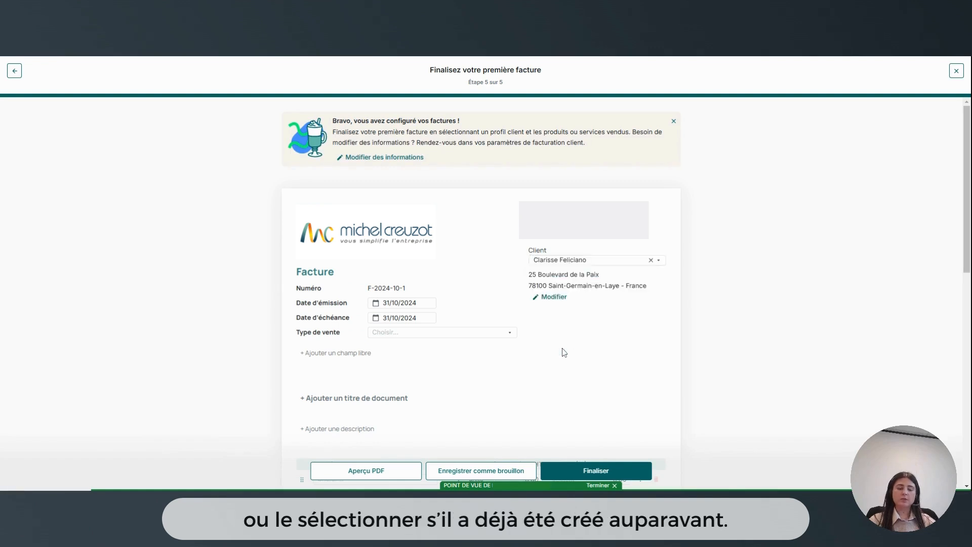
- Add one Loyer {{mois}} line and one Charges {{mois}} line to the invoice, and save it as a draft
scroll(565, 353, down, 2)
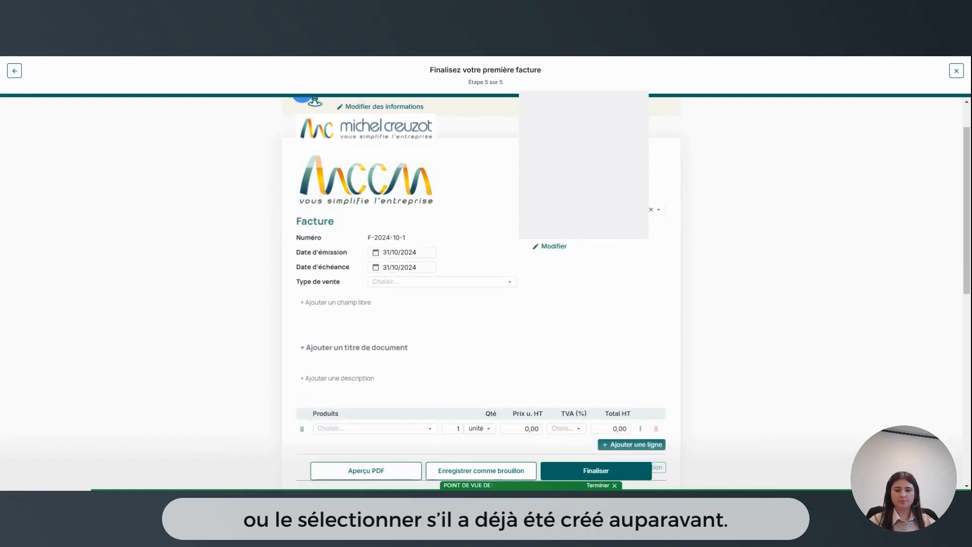
click(374, 378)
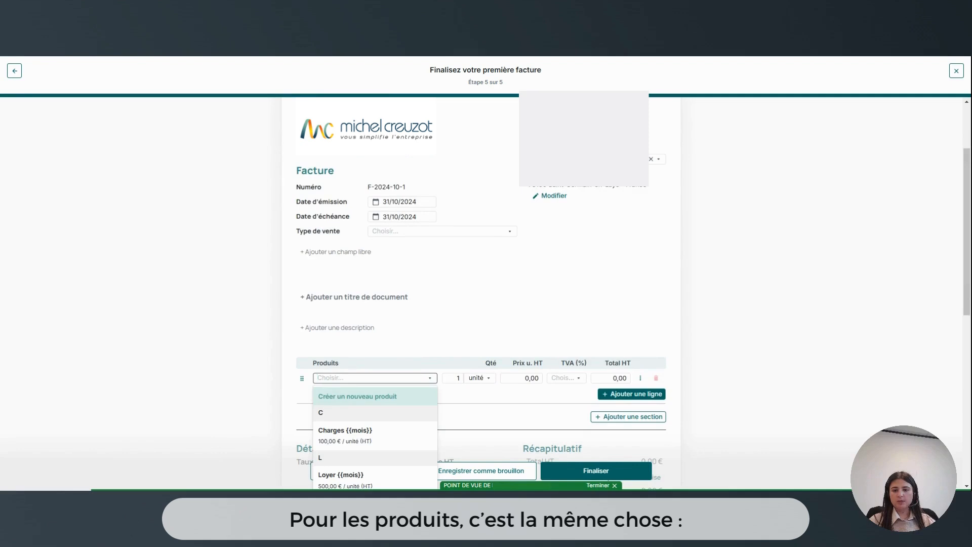
scroll(276, 331, down, 1)
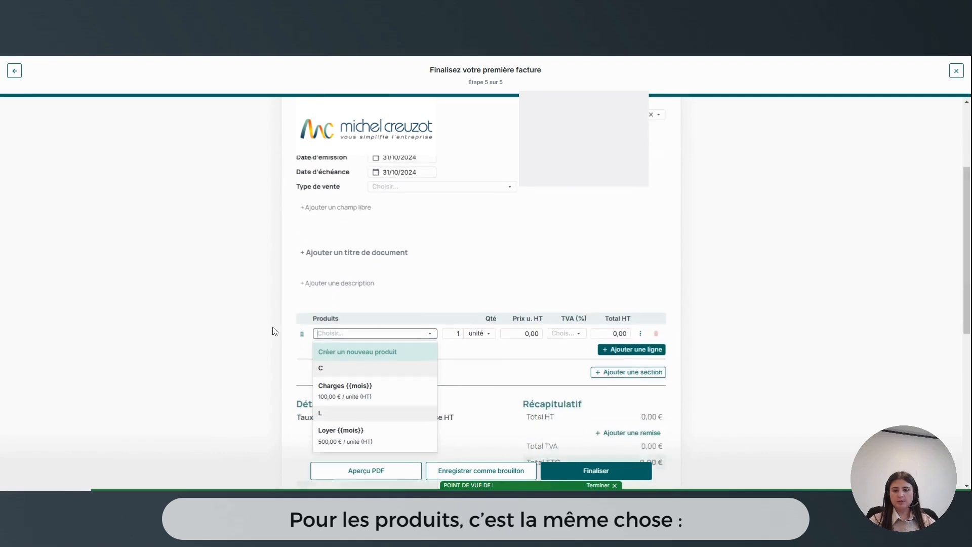
click(356, 433)
click(630, 344)
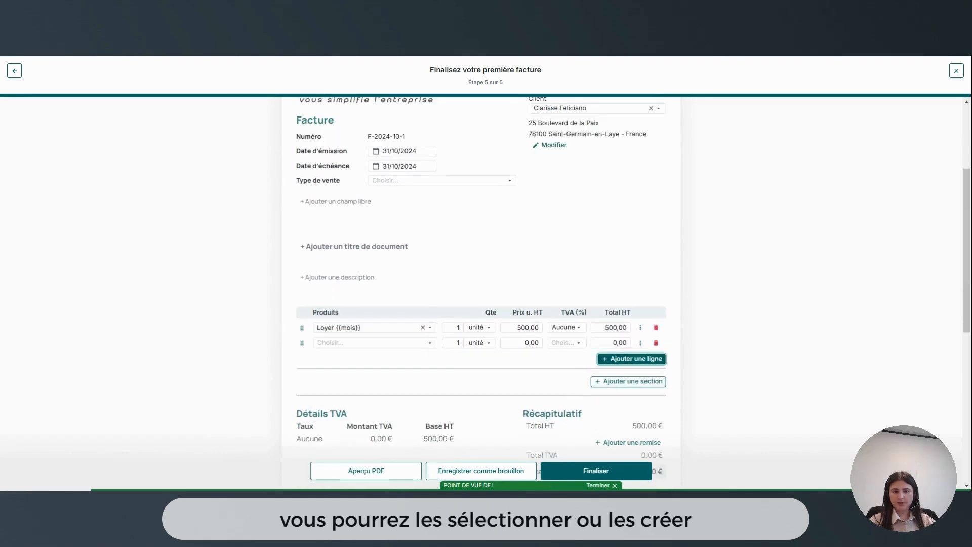
click(377, 343)
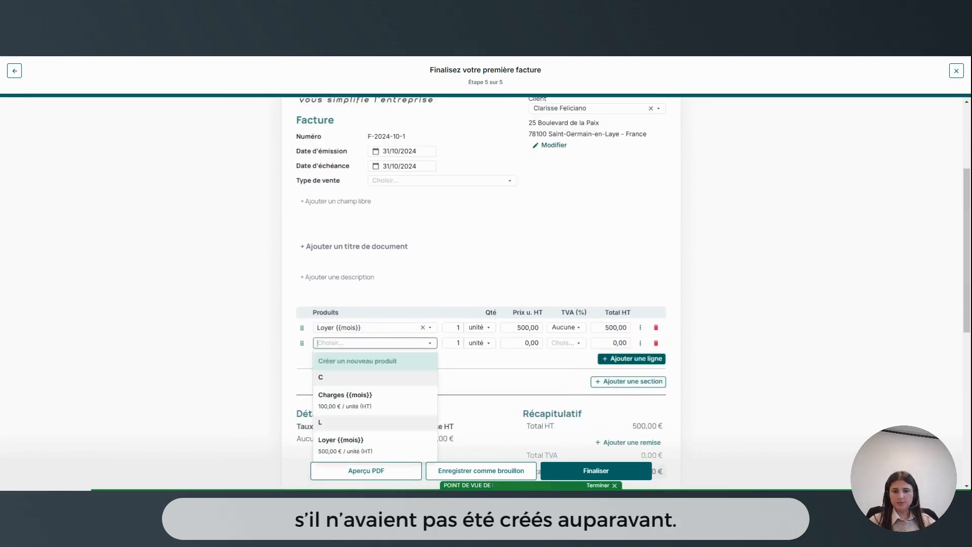
click(350, 402)
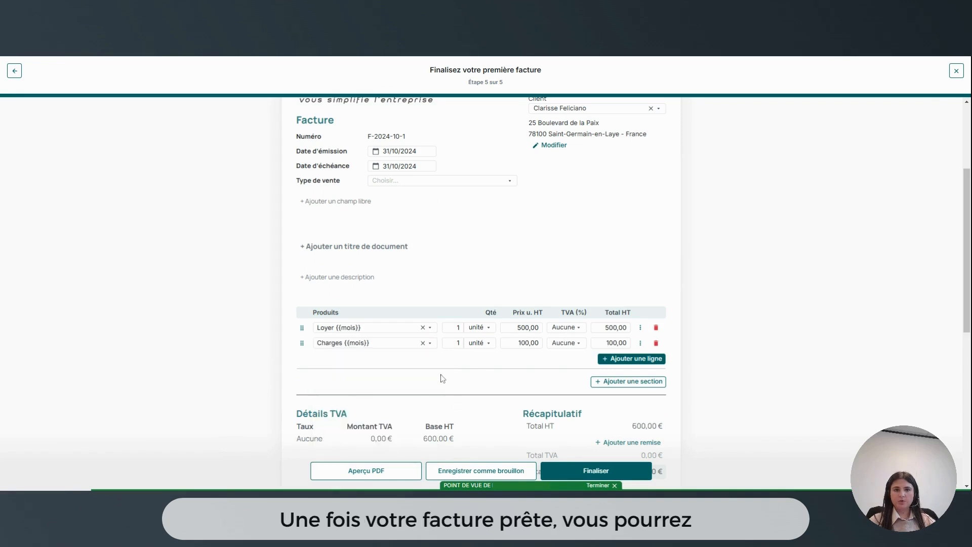
scroll(417, 401, down, 2)
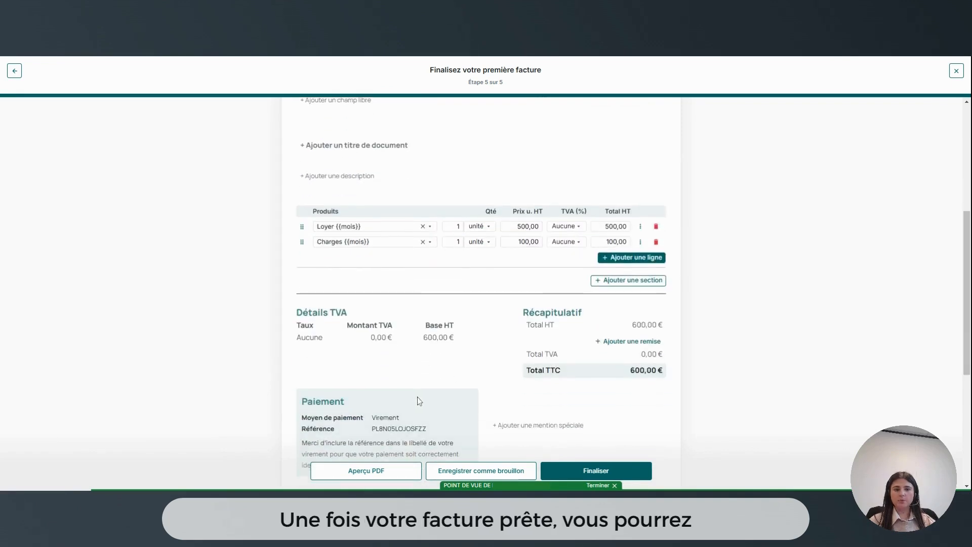
click(484, 473)
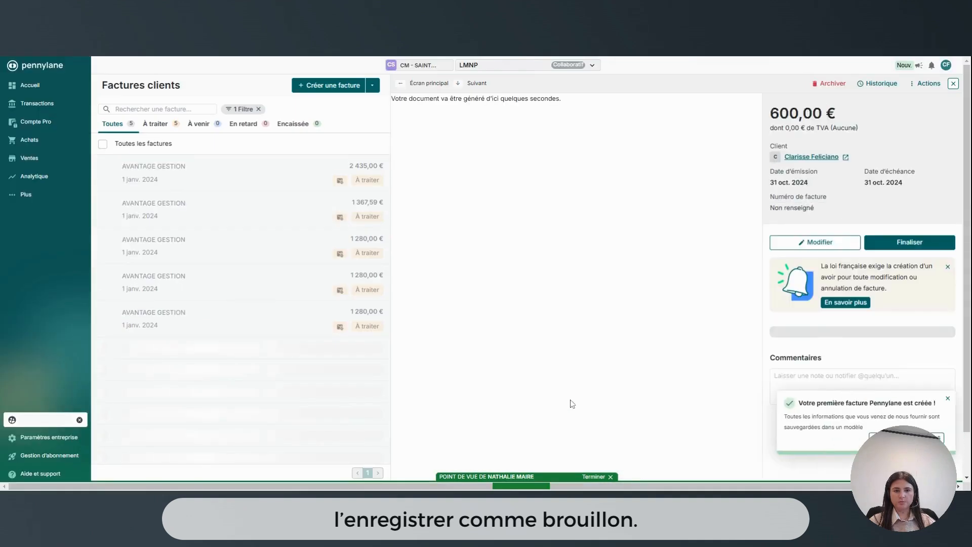